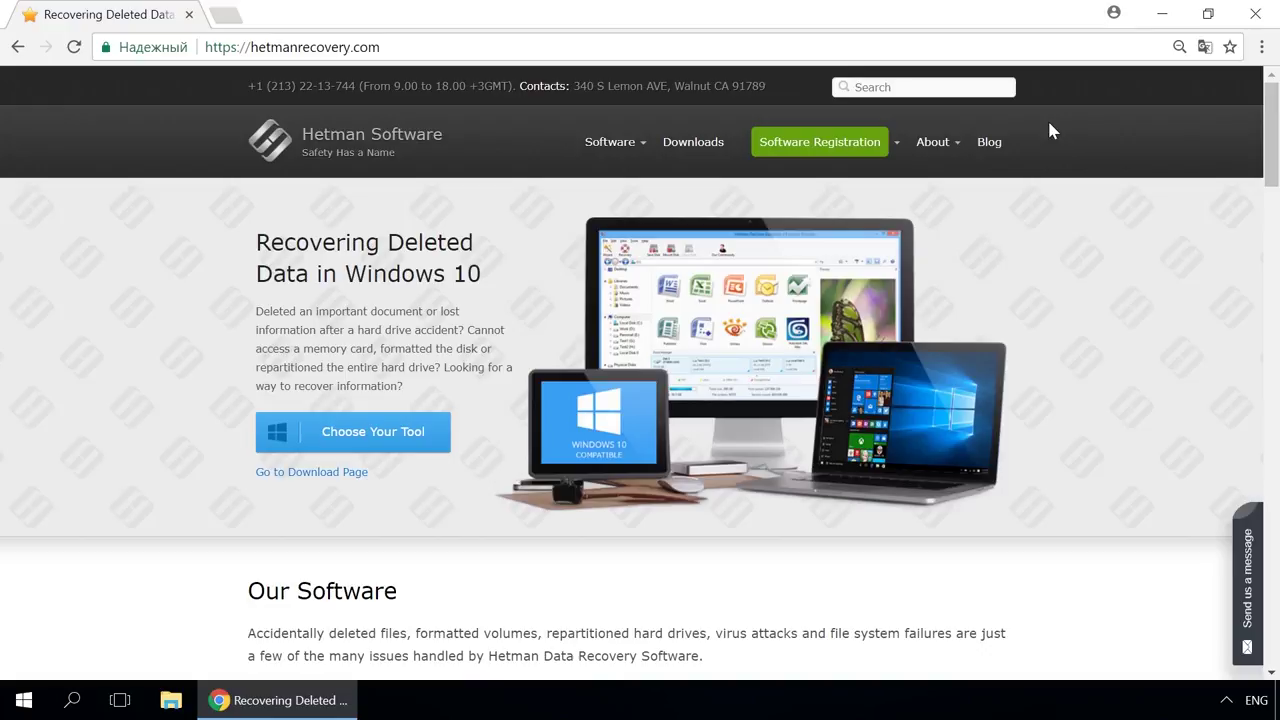
# Step: Open the Partition Recovery product page from the site's software list
pyautogui.moveTo(610, 142)
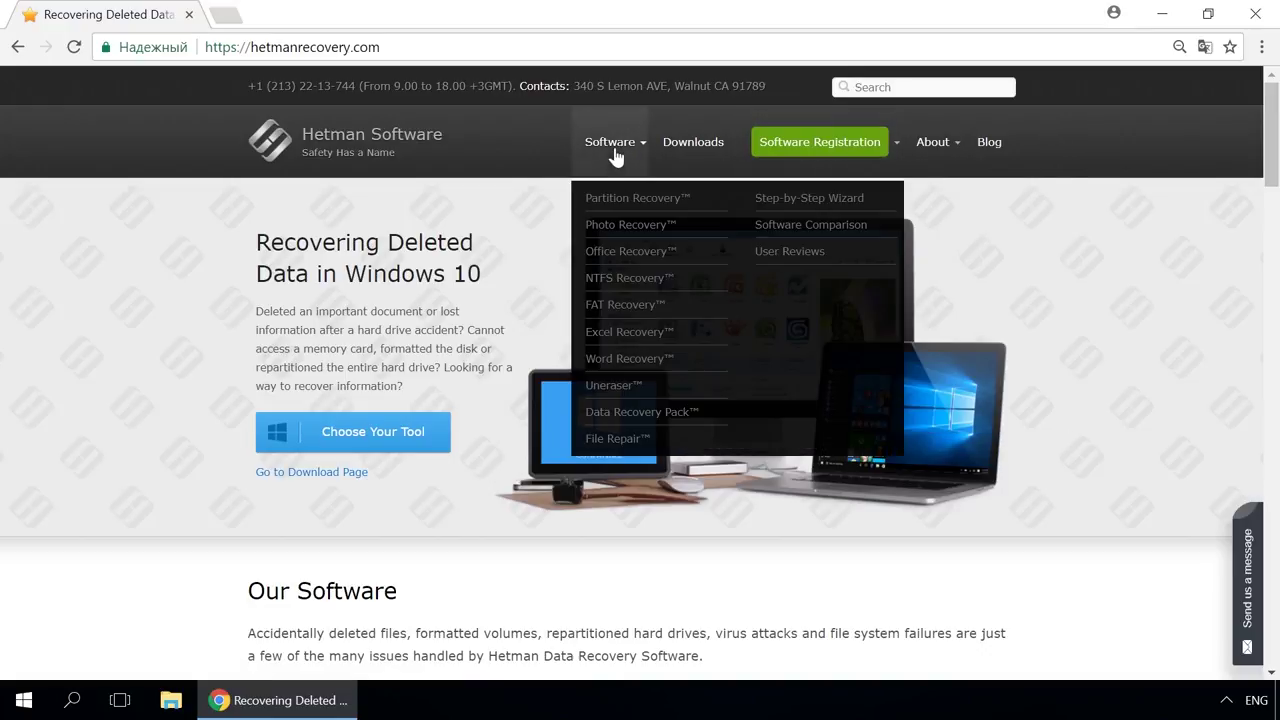
pyautogui.click(622, 200)
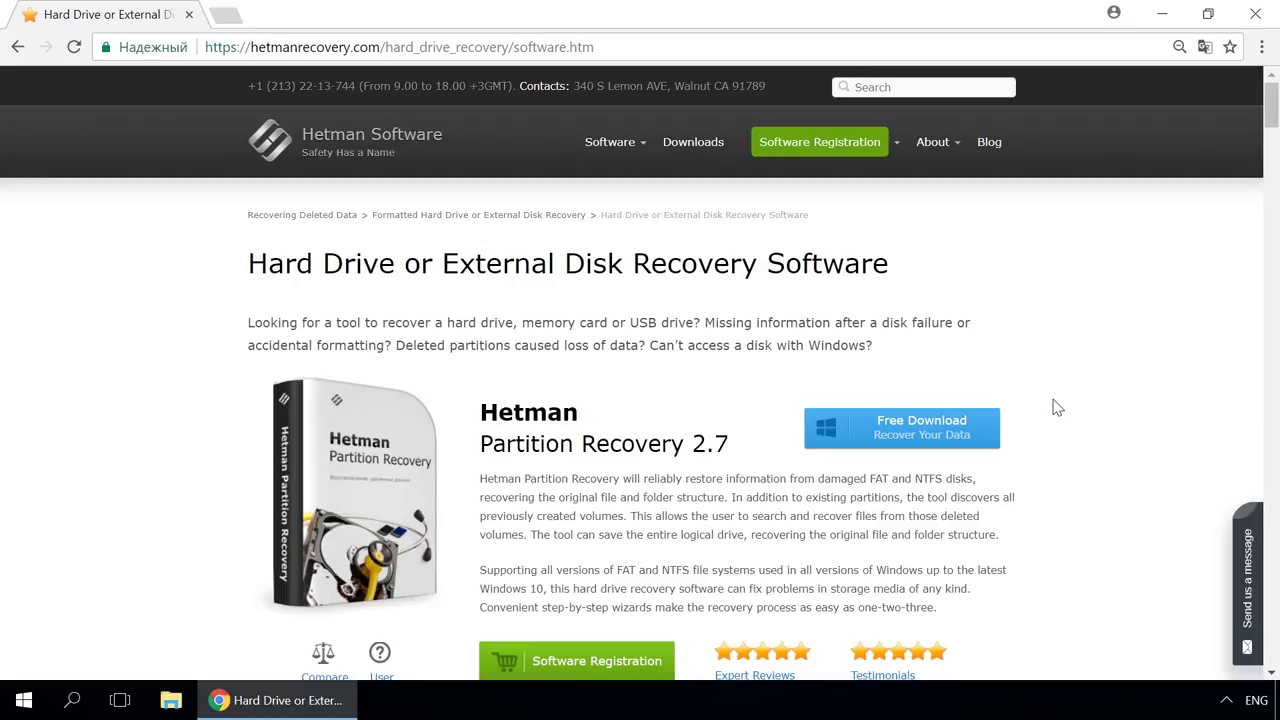
# Step: Read the blog article on creating a storage space or mirrored volume in Windows 7, 8 or 10, and open the site's message form
pyautogui.click(987, 142)
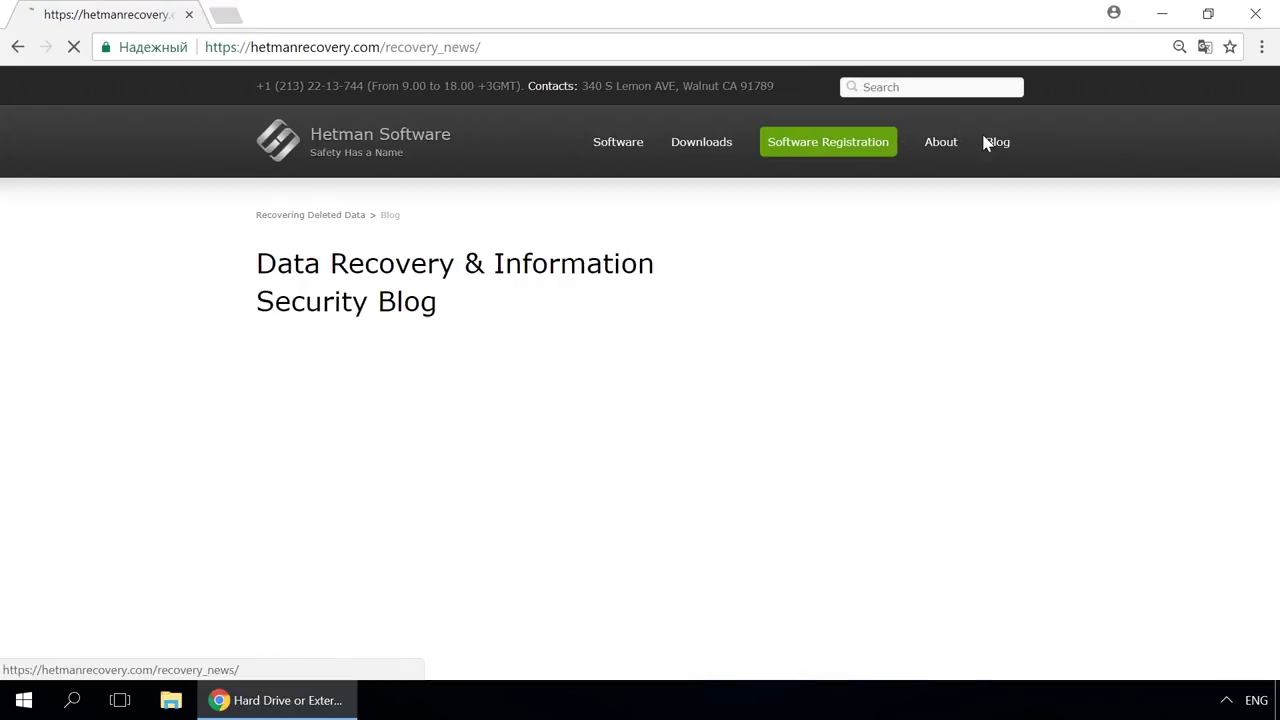
pyautogui.scroll(-8, 663, 318)
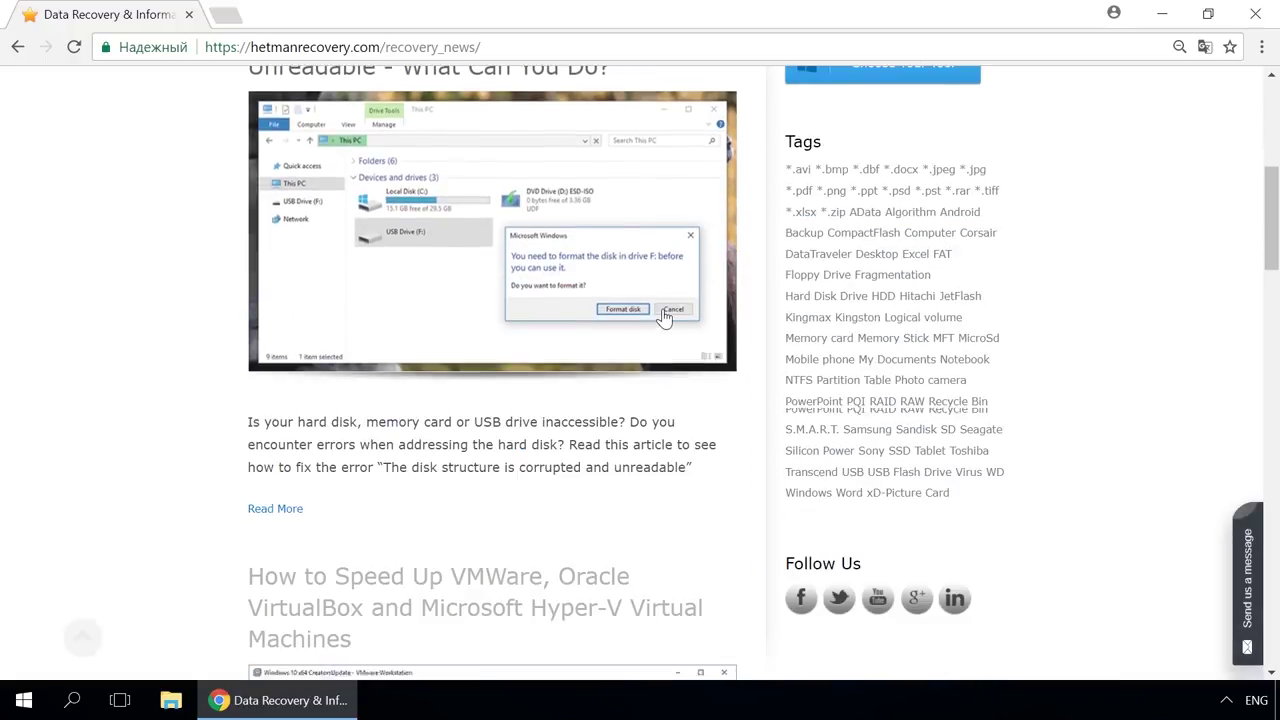
pyautogui.scroll(-6, 663, 318)
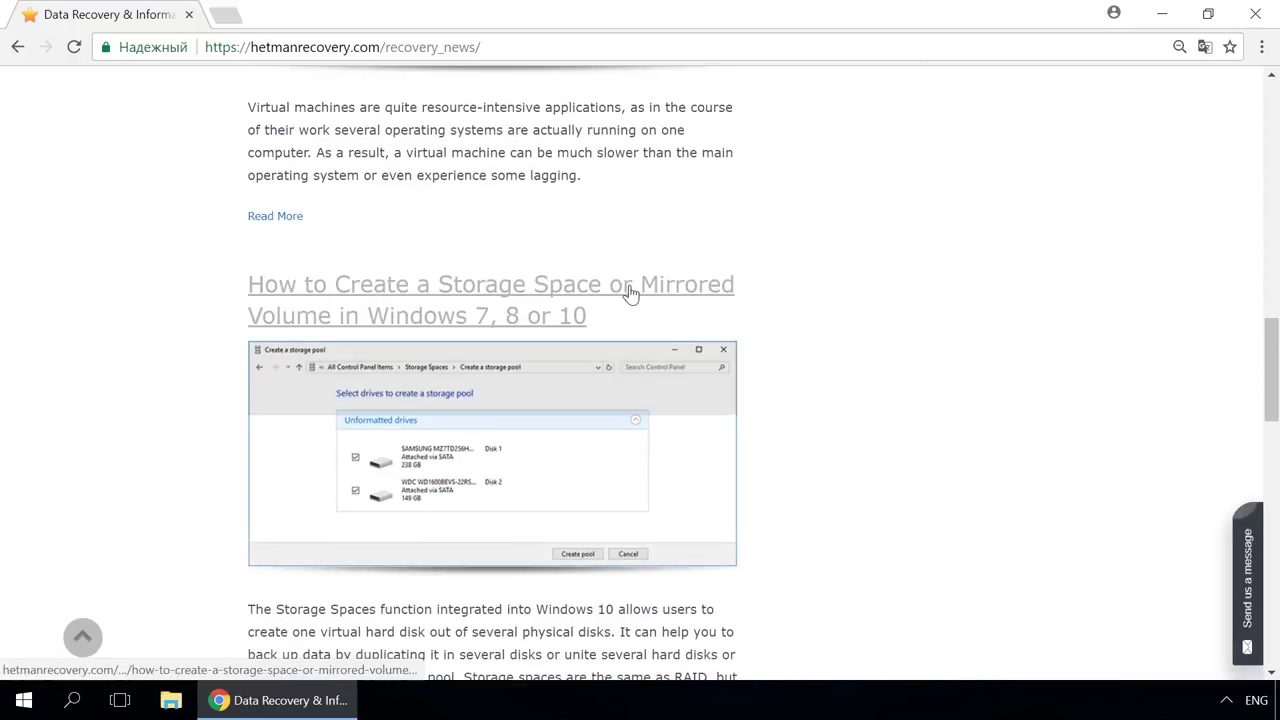
pyautogui.click(630, 290)
pyautogui.scroll(-10, 630, 292)
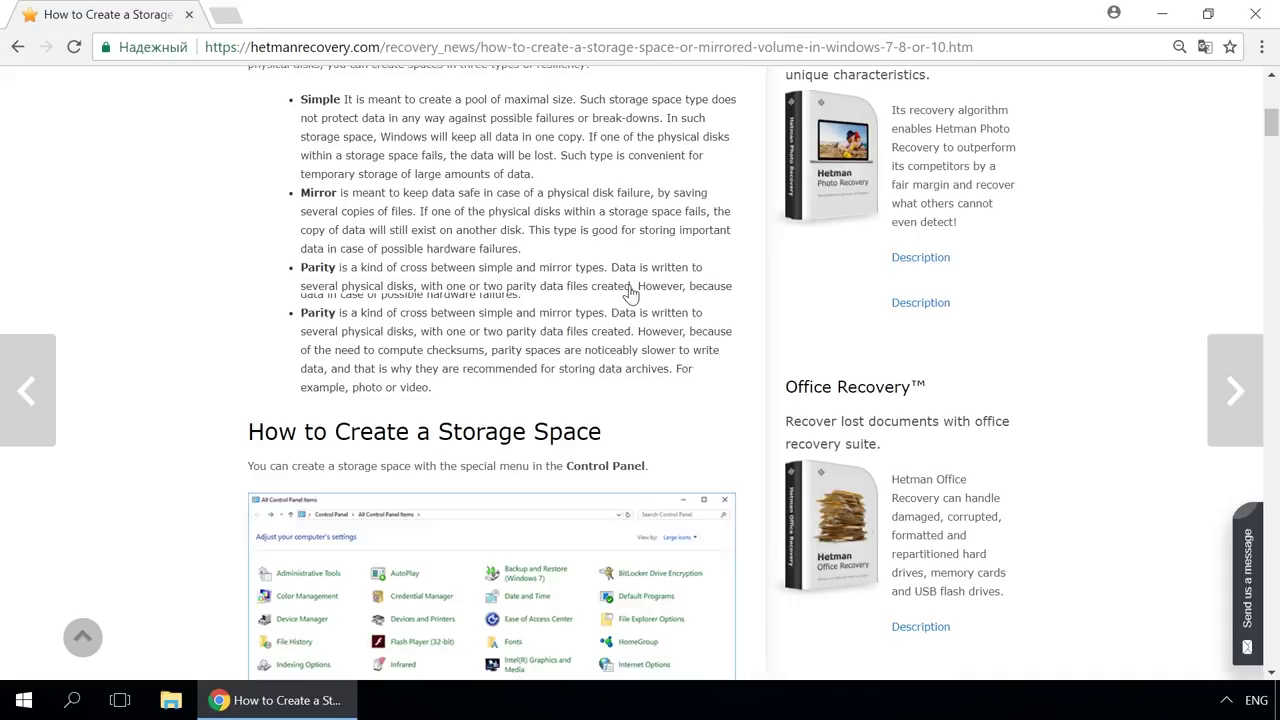
pyautogui.scroll(-2, 632, 291)
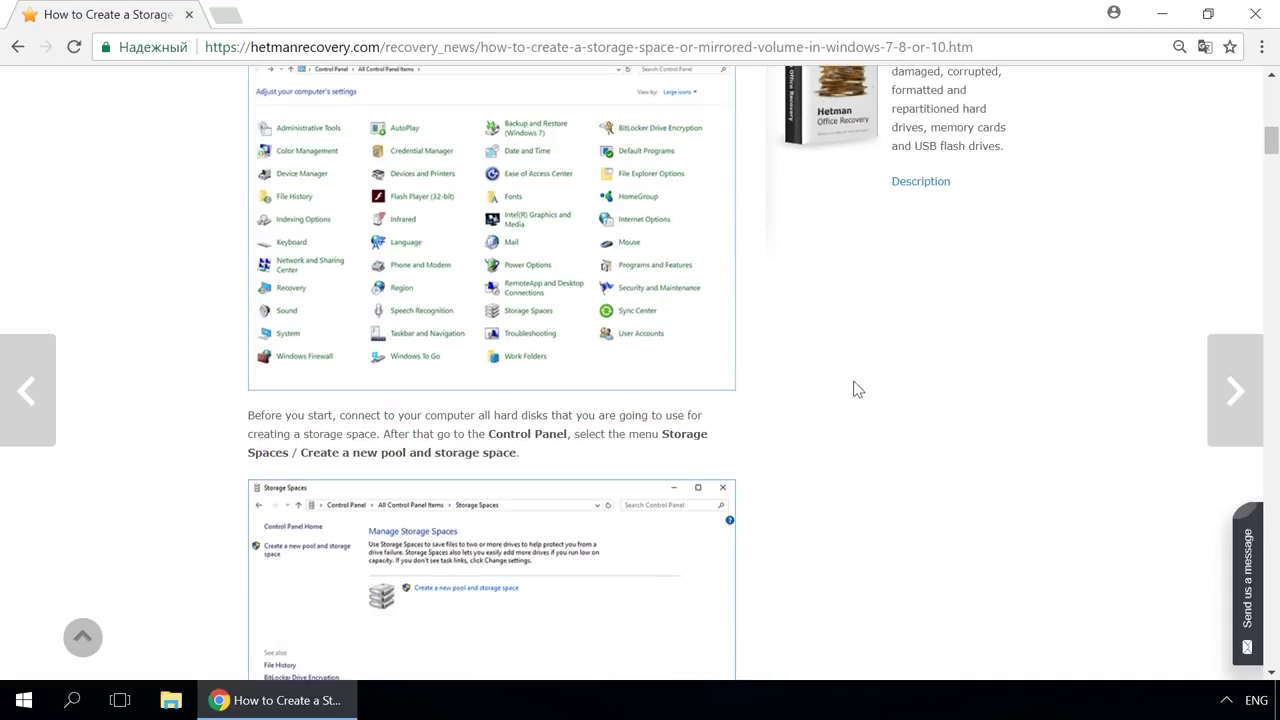
pyautogui.click(1248, 565)
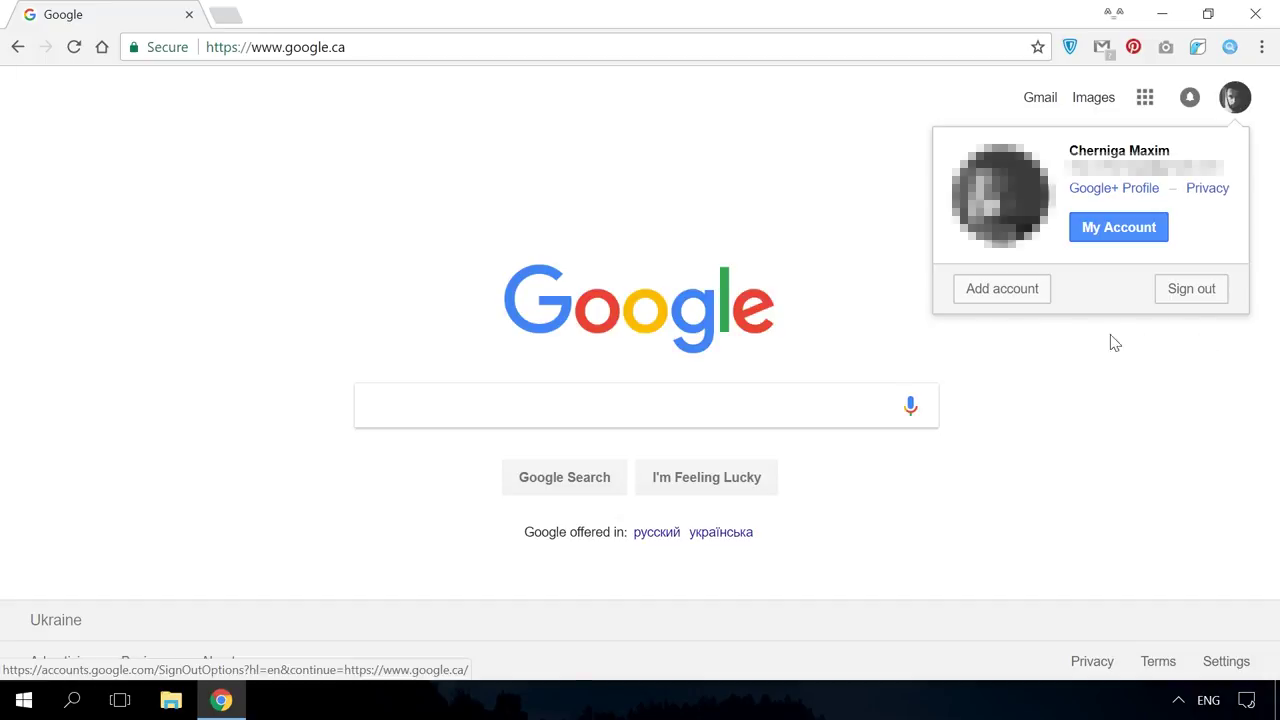
# Step: Search Google for "where is my phone" and submit the prefilled account password to enter Find My Device
pyautogui.click(629, 397)
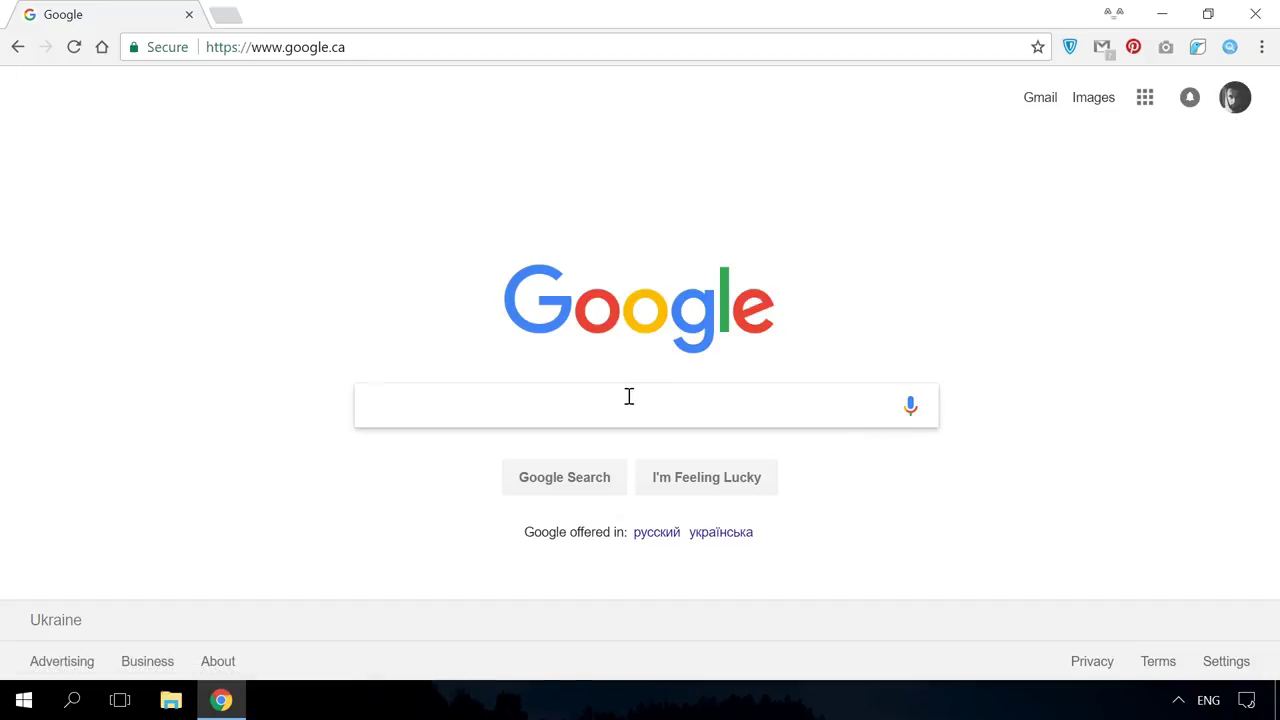
pyautogui.write('where is m')
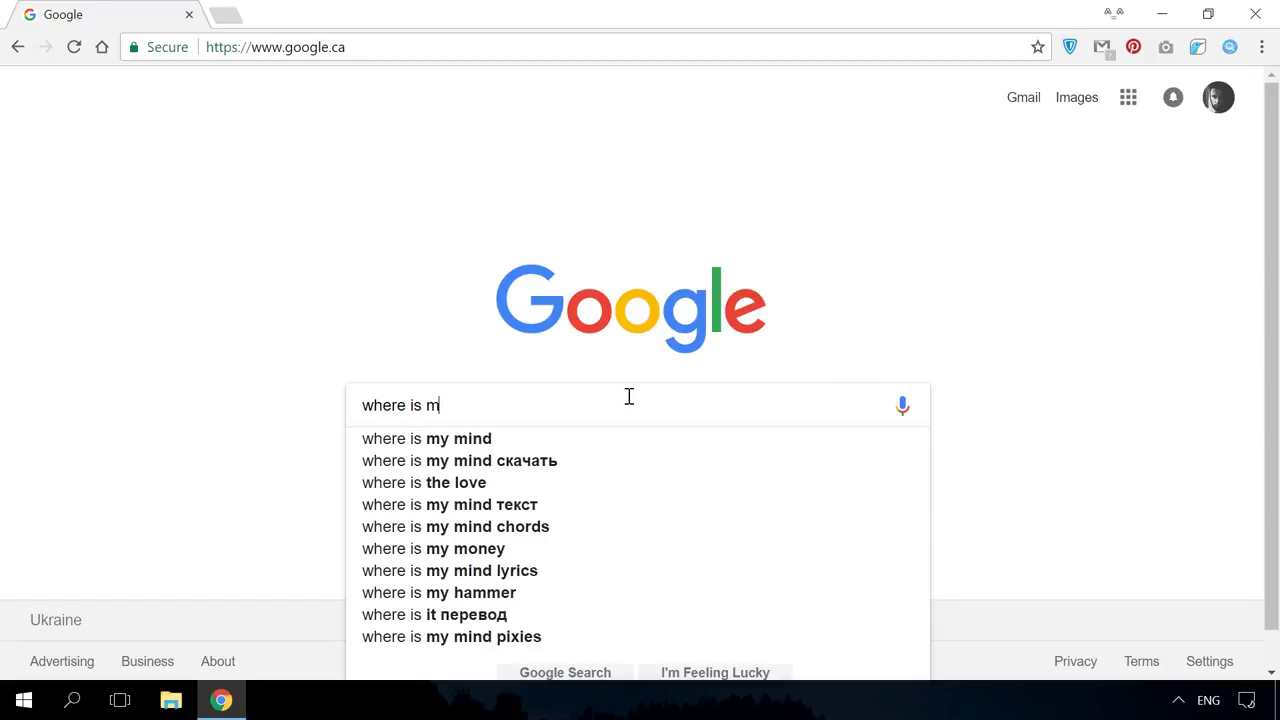
pyautogui.write('y phone')
pyautogui.press('Return')
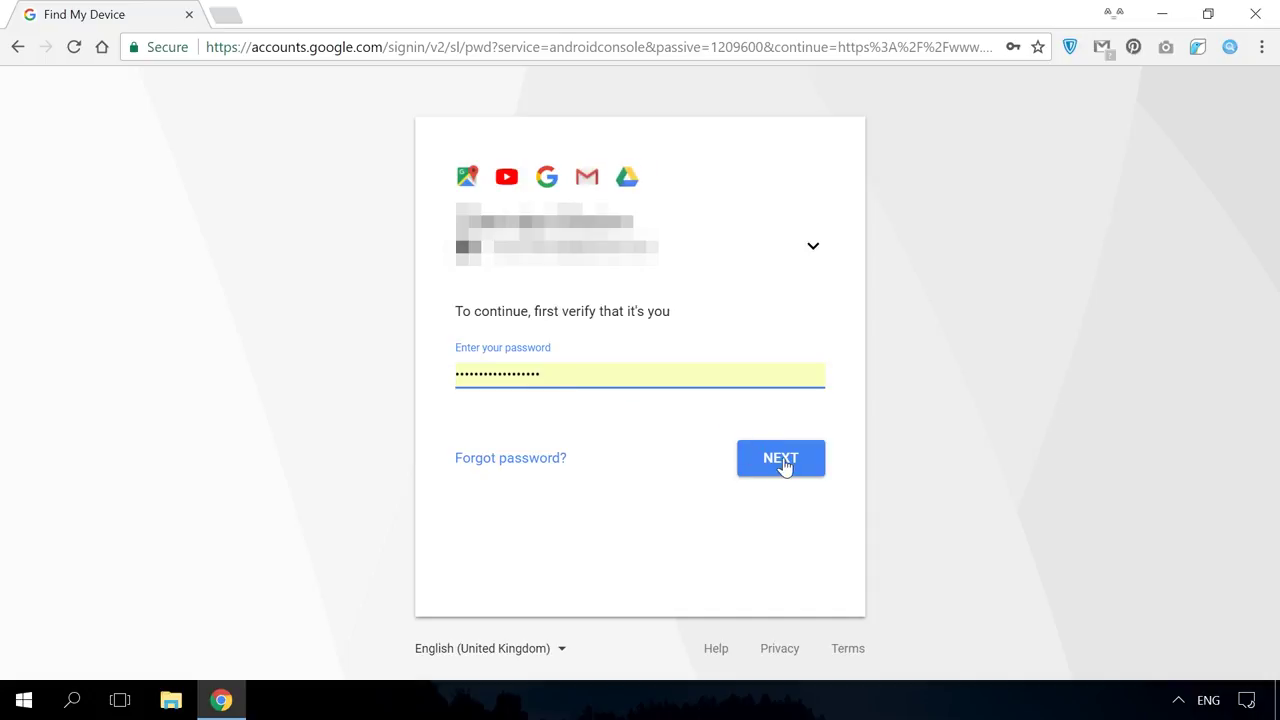
pyautogui.click(781, 460)
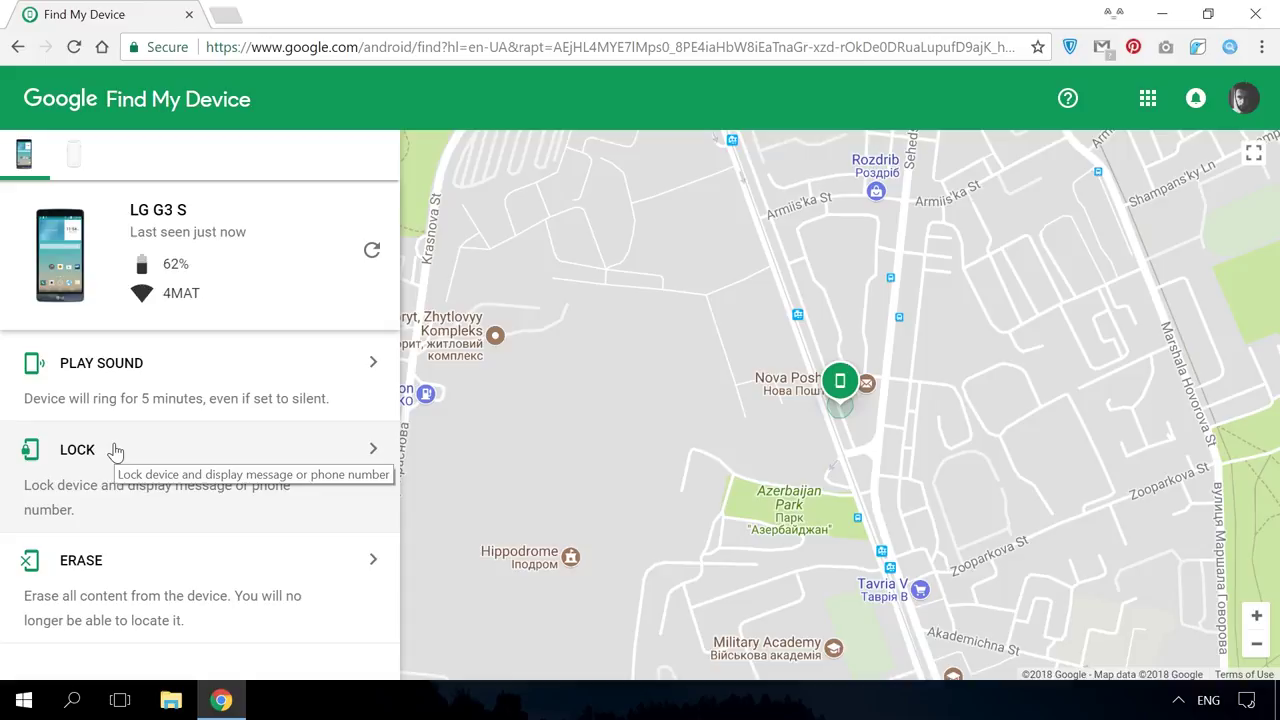
# Step: Review the Lock and Erase options for the LG G3 S, returning to the device actions each time without applying them
pyautogui.click(115, 450)
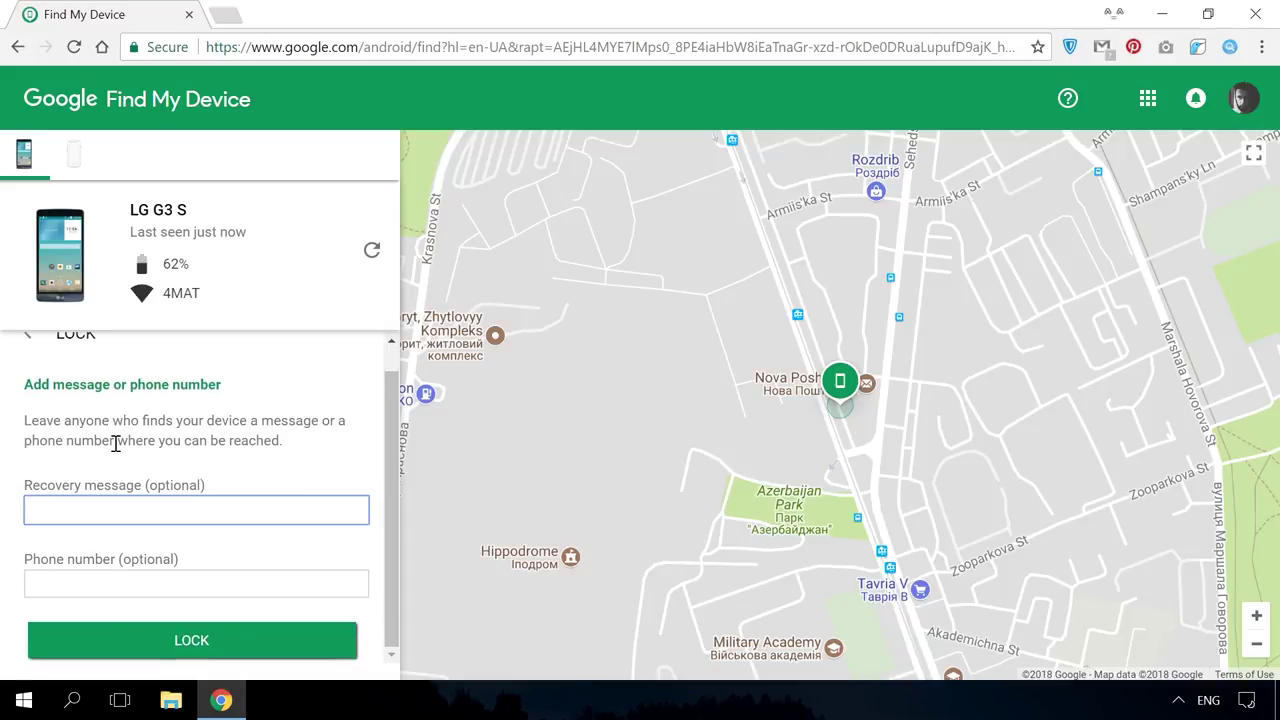
pyautogui.scroll(-1, 115, 447)
pyautogui.scroll(1, 134, 449)
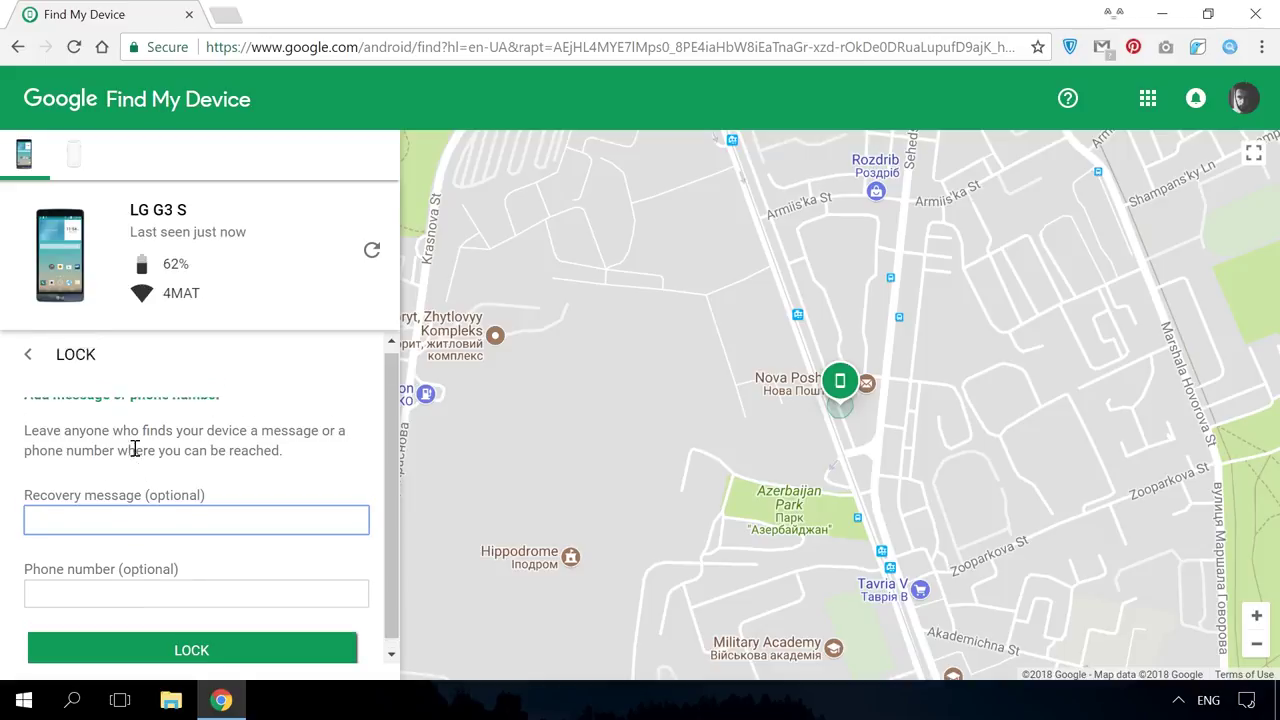
pyautogui.click(30, 364)
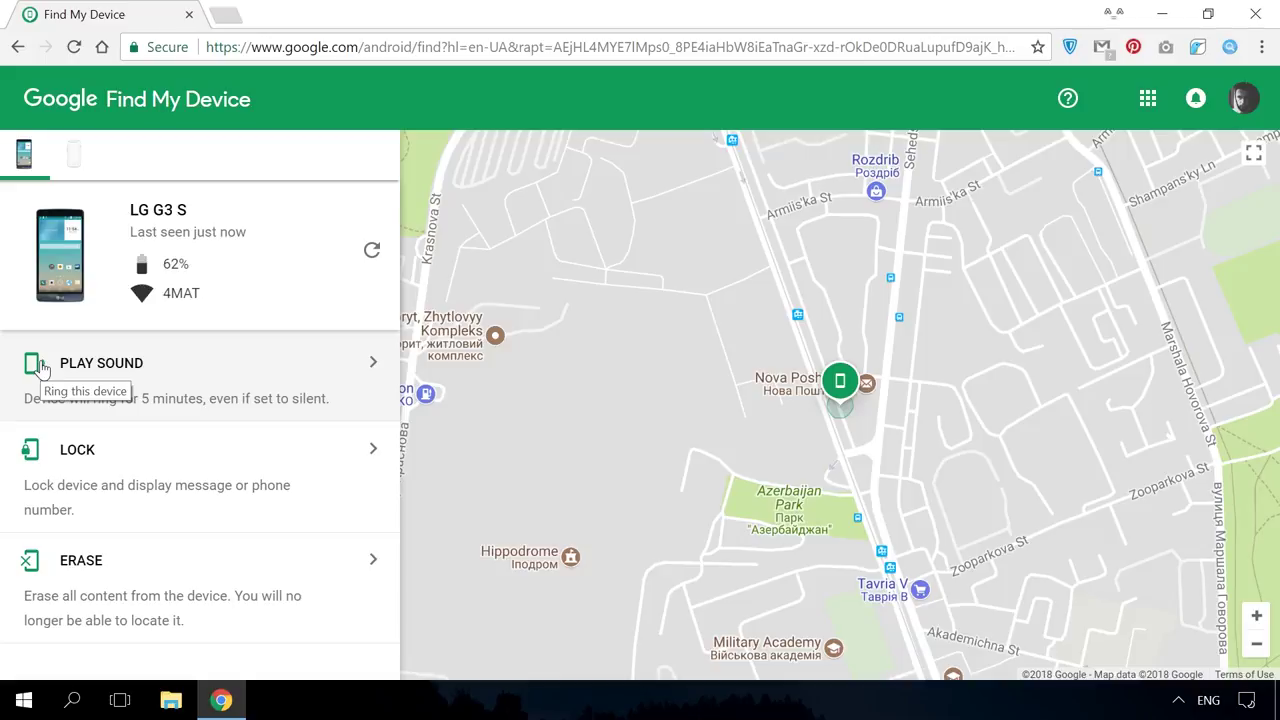
pyautogui.click(326, 577)
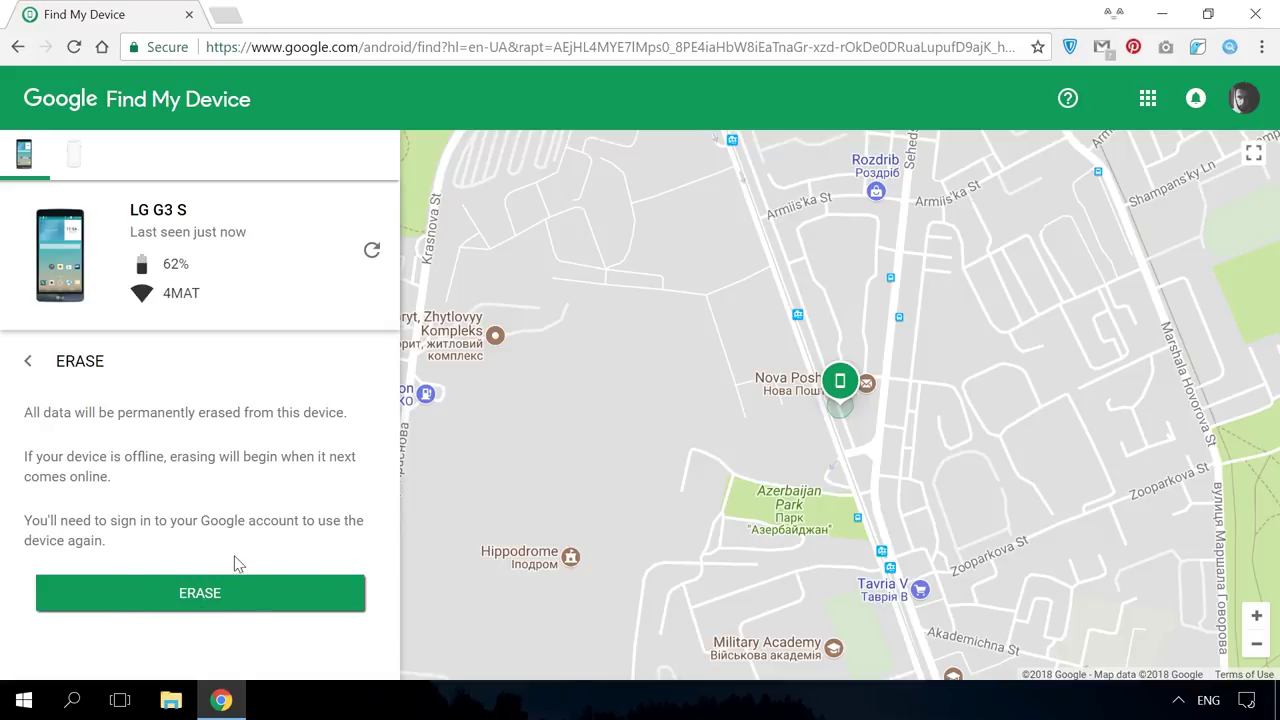
pyautogui.click(27, 363)
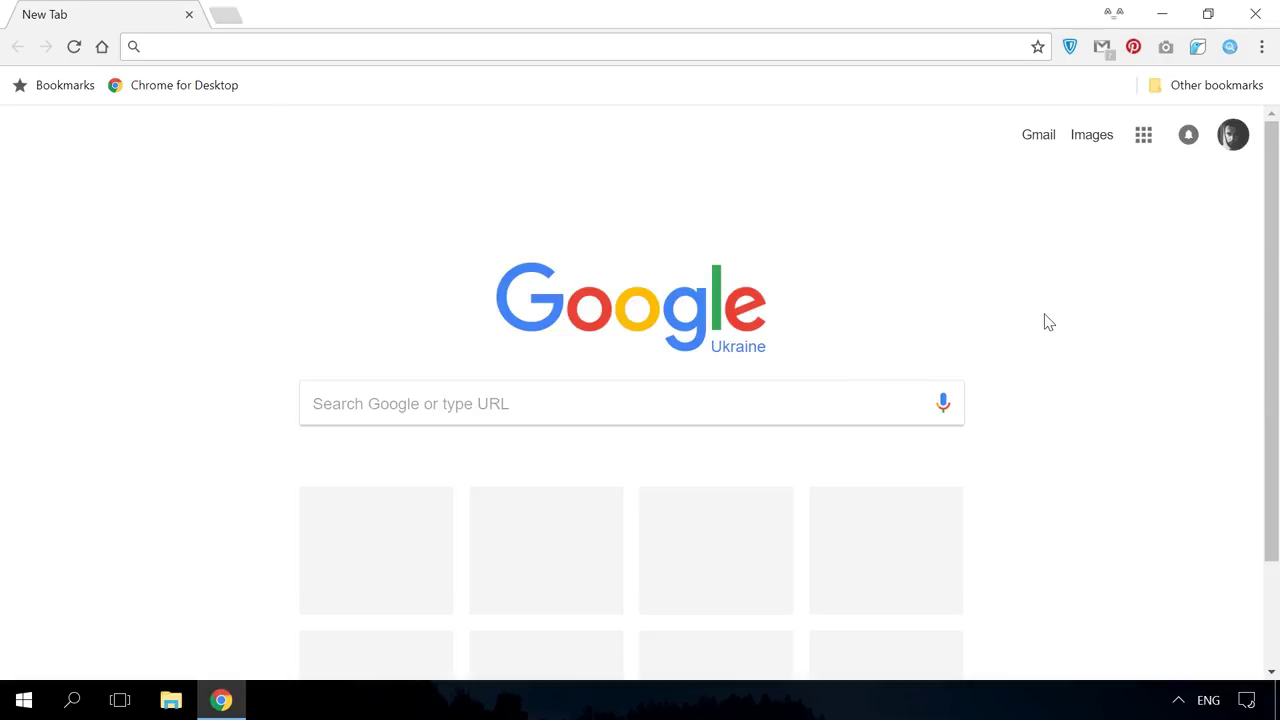
# Step: Go from the Google apps to My Account and start the Find your phone guide
pyautogui.click(1143, 134)
pyautogui.scroll(-2, 1013, 357)
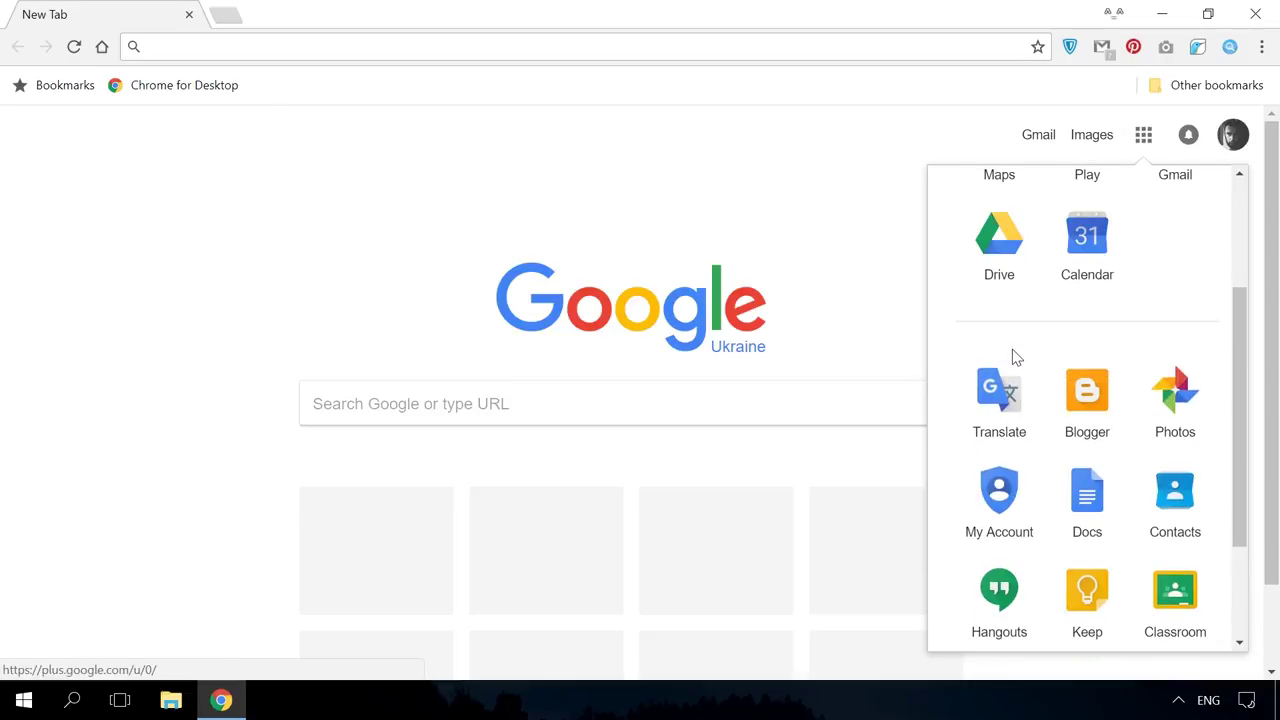
pyautogui.click(992, 510)
pyautogui.scroll(-1, 988, 525)
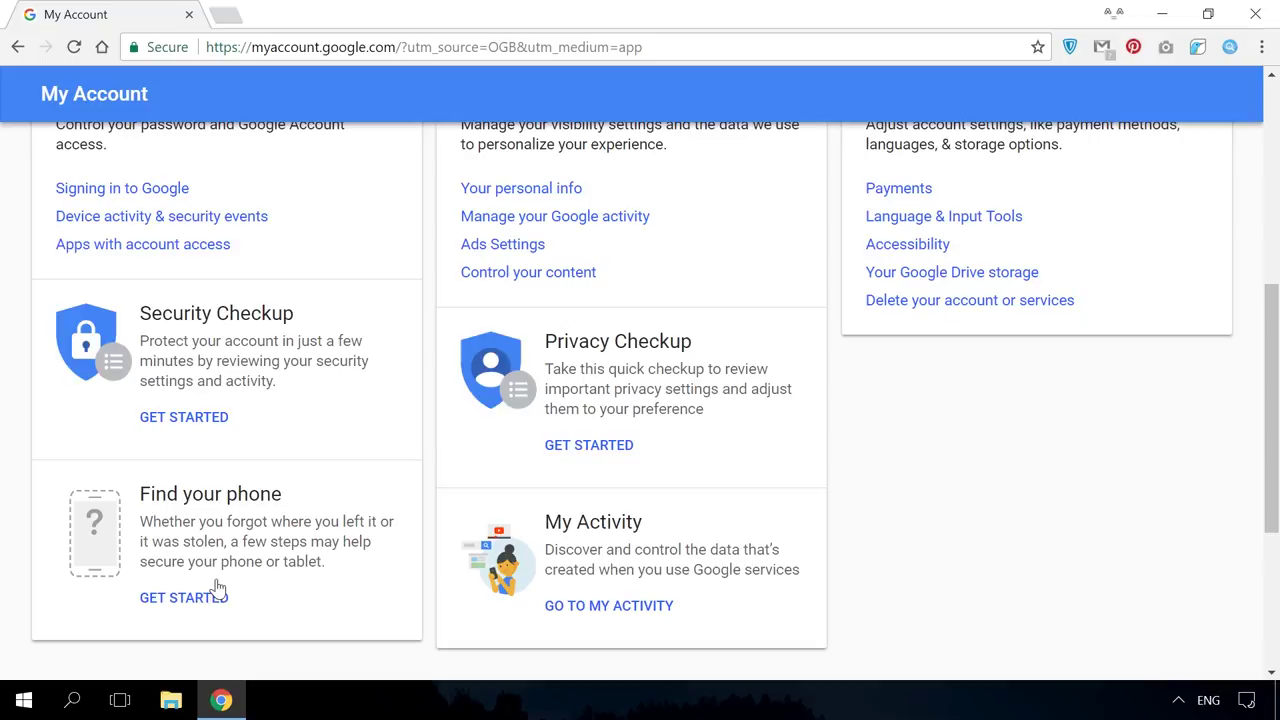
pyautogui.click(190, 603)
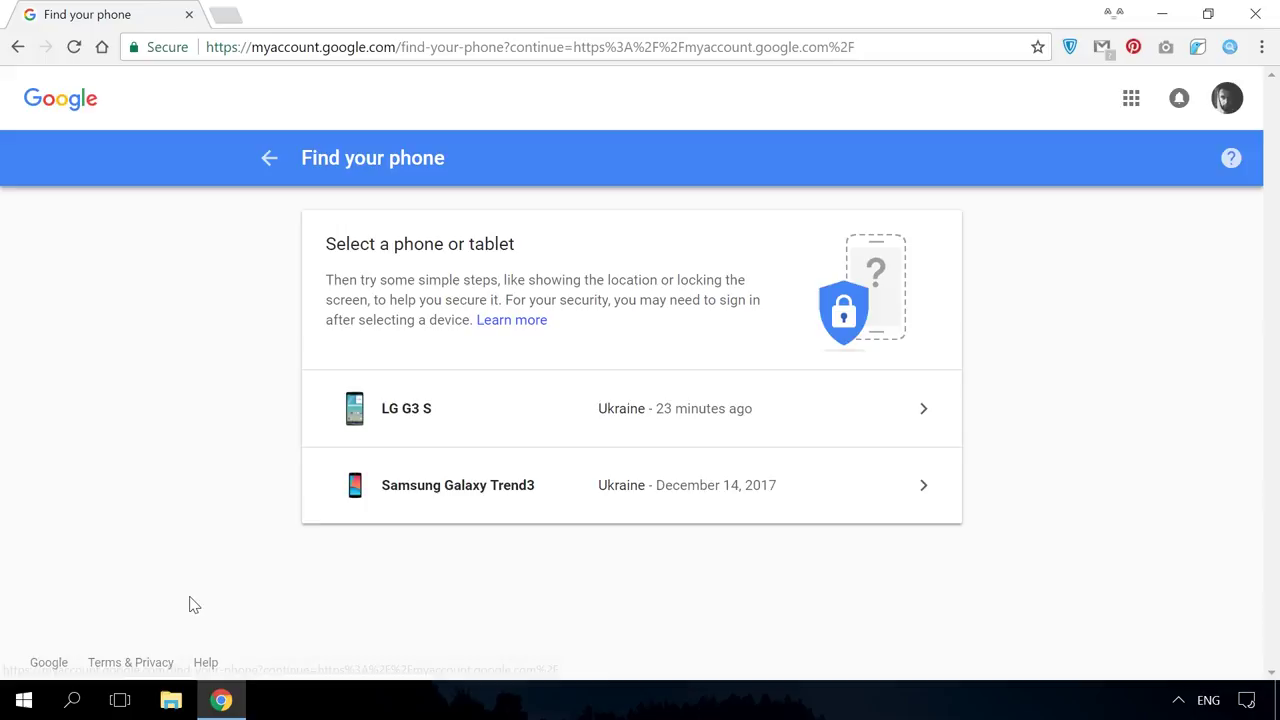
# Step: Select the LG G3 S using the prefilled account password, and check its location on the map before returning to the guide
pyautogui.click(636, 410)
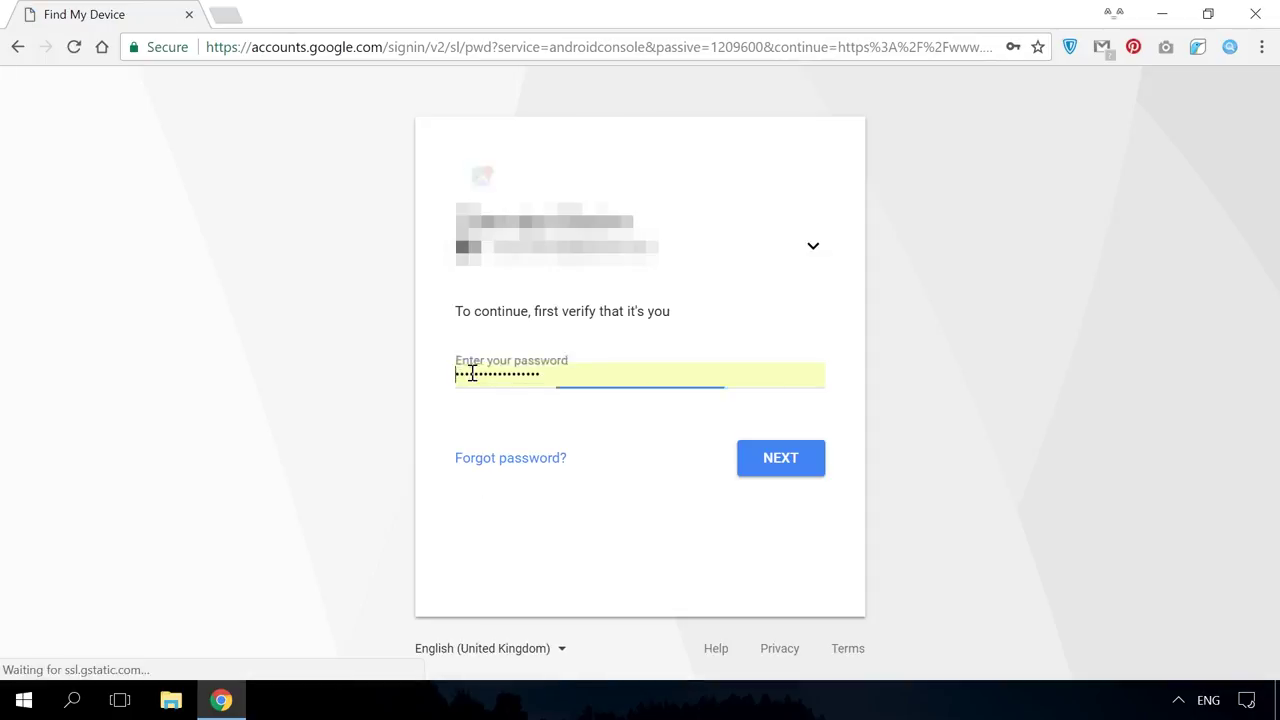
pyautogui.click(781, 459)
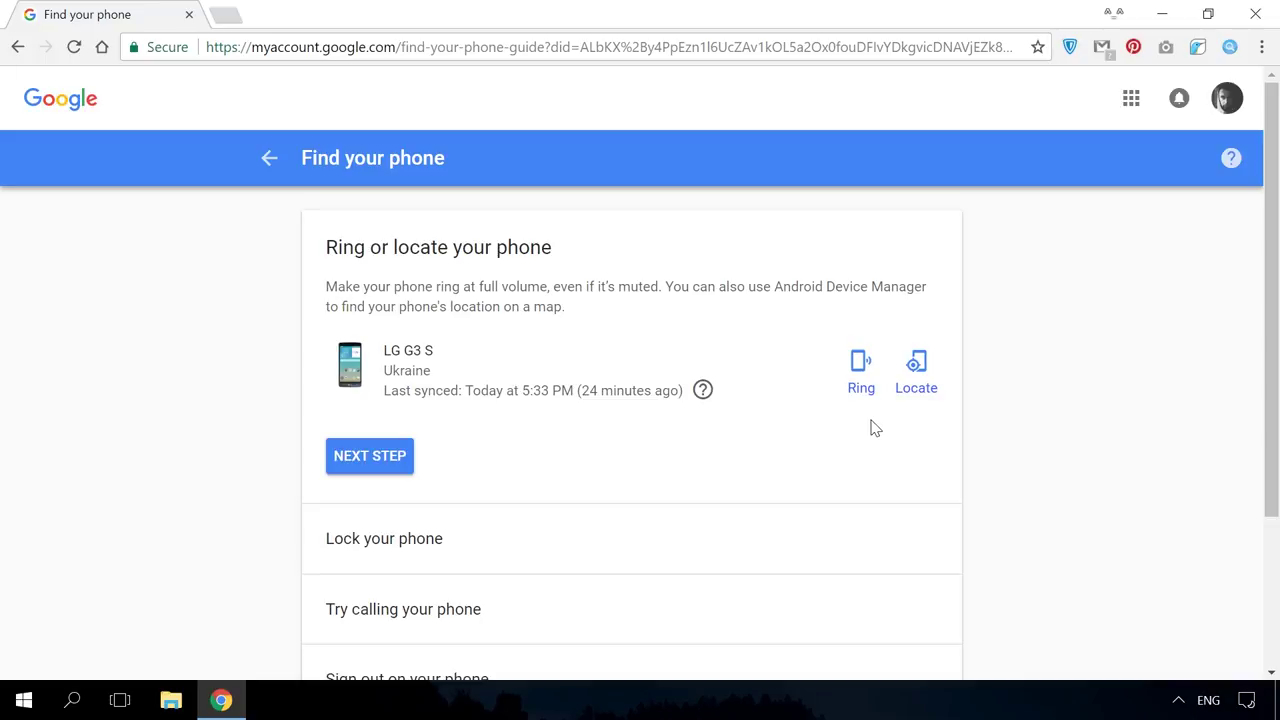
pyautogui.click(916, 388)
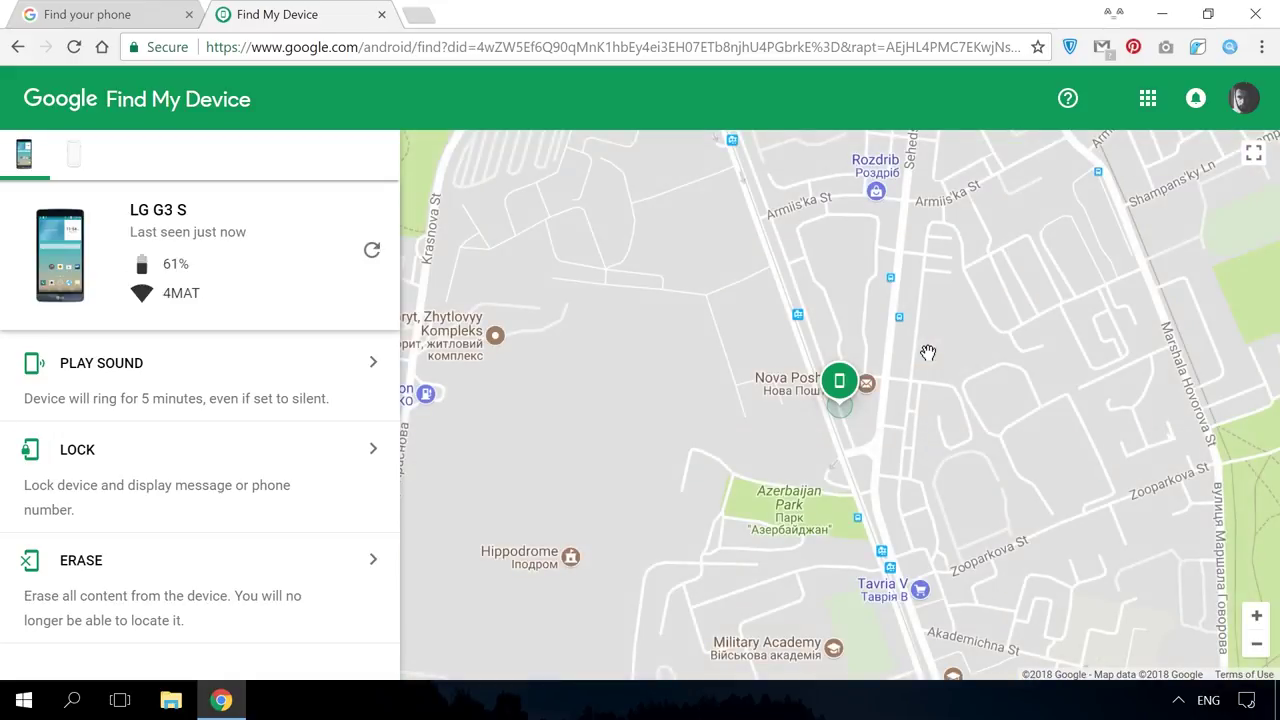
pyautogui.click(381, 15)
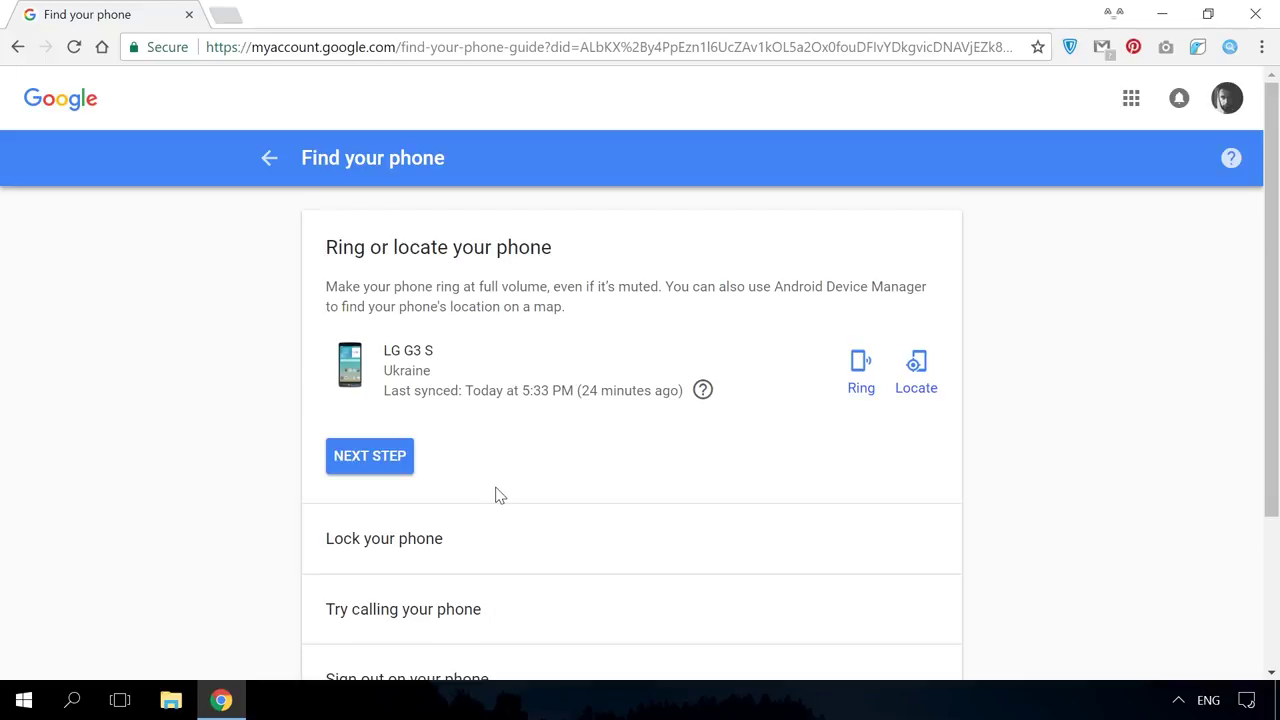
# Step: Advance the guide to the phone lock options and decline locking the phone
pyautogui.click(379, 462)
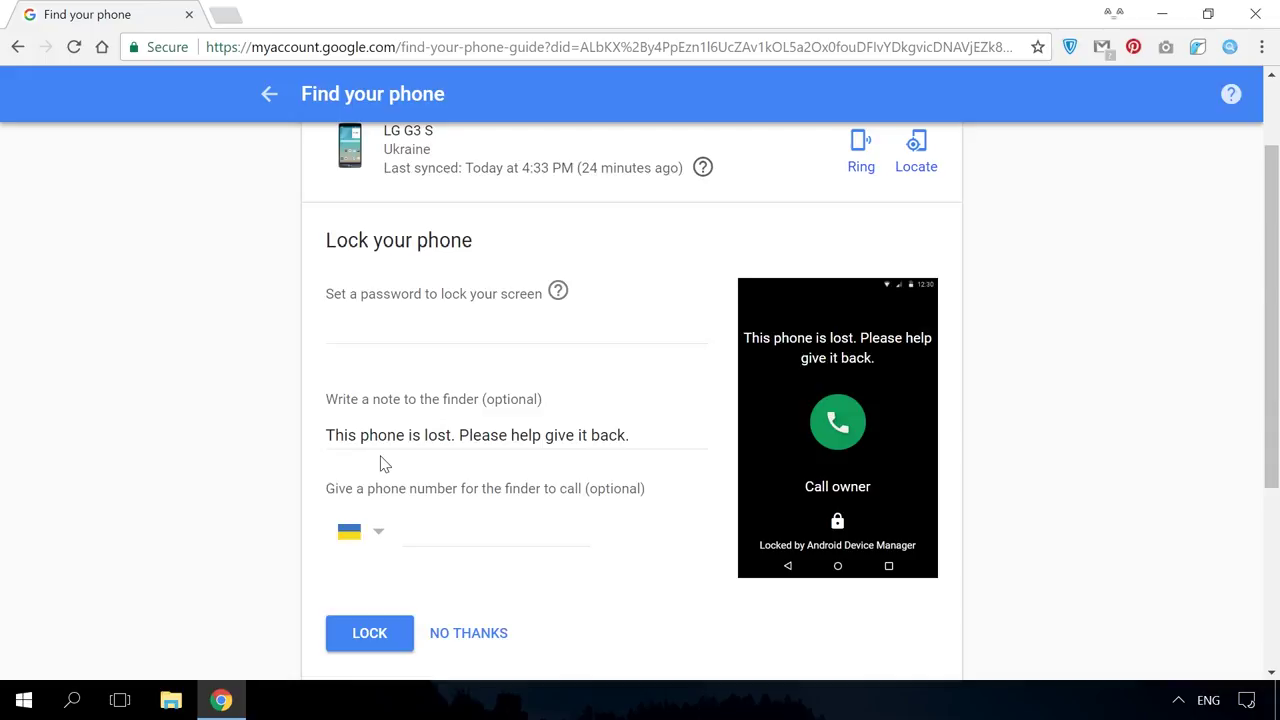
pyautogui.scroll(-3, 380, 463)
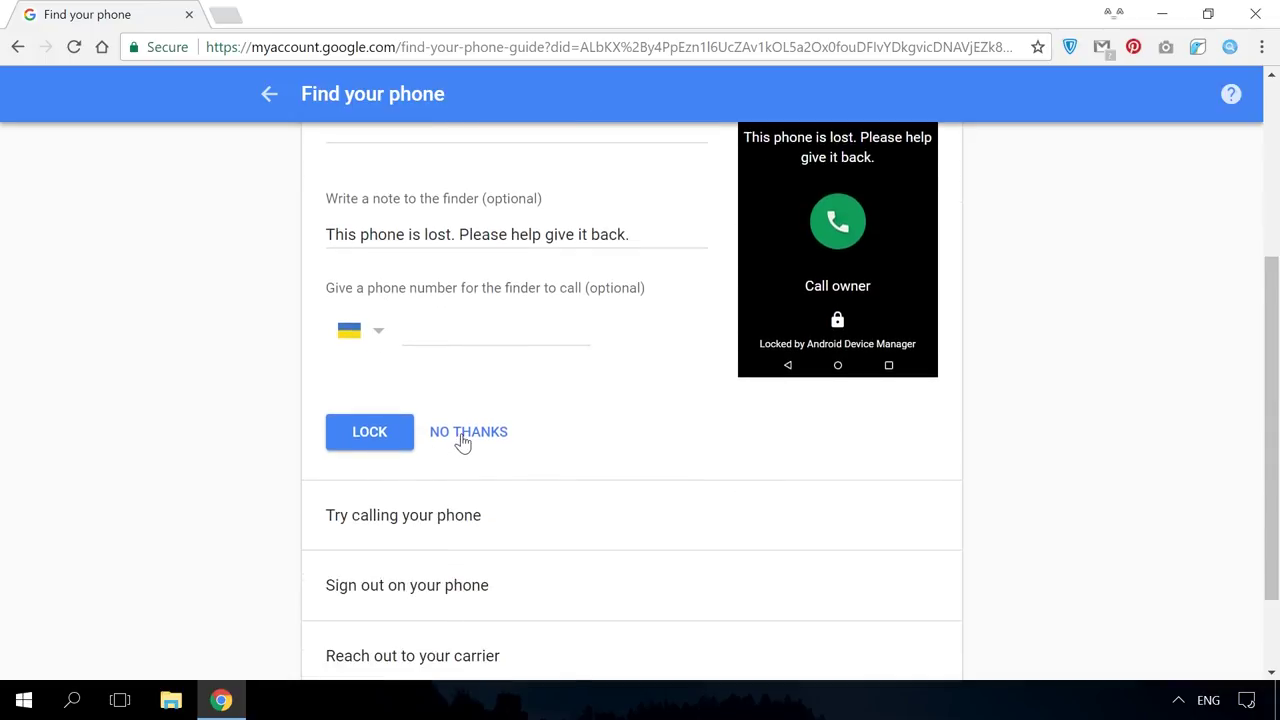
pyautogui.click(466, 441)
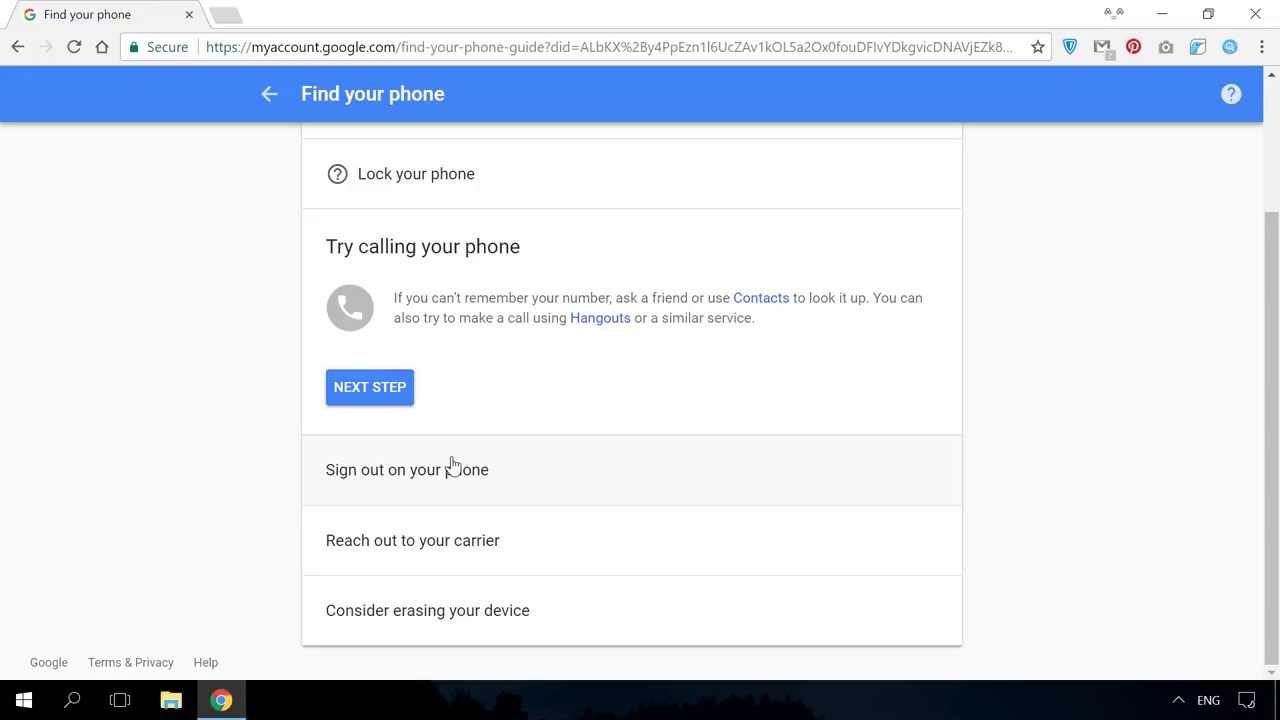
# Step: Decline signing out of the account on the lost phone and open the guide's section on erasing the device
pyautogui.click(452, 466)
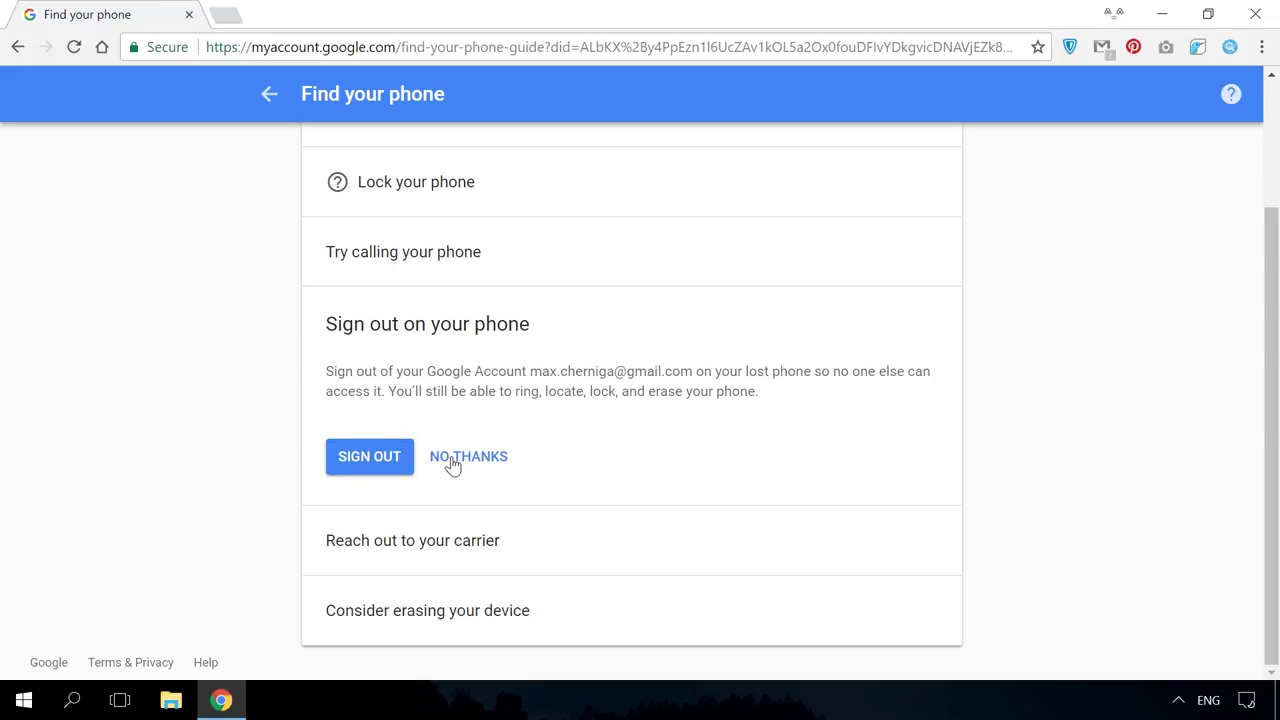
pyautogui.click(452, 460)
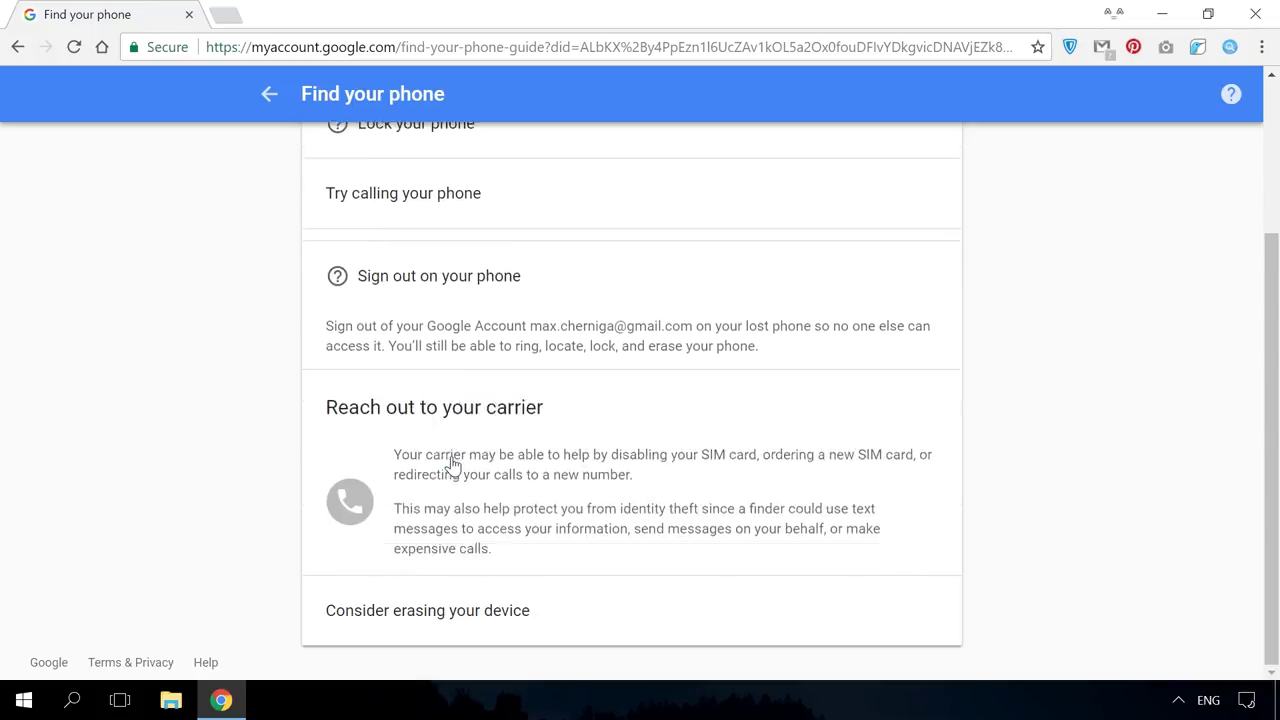
pyautogui.click(414, 622)
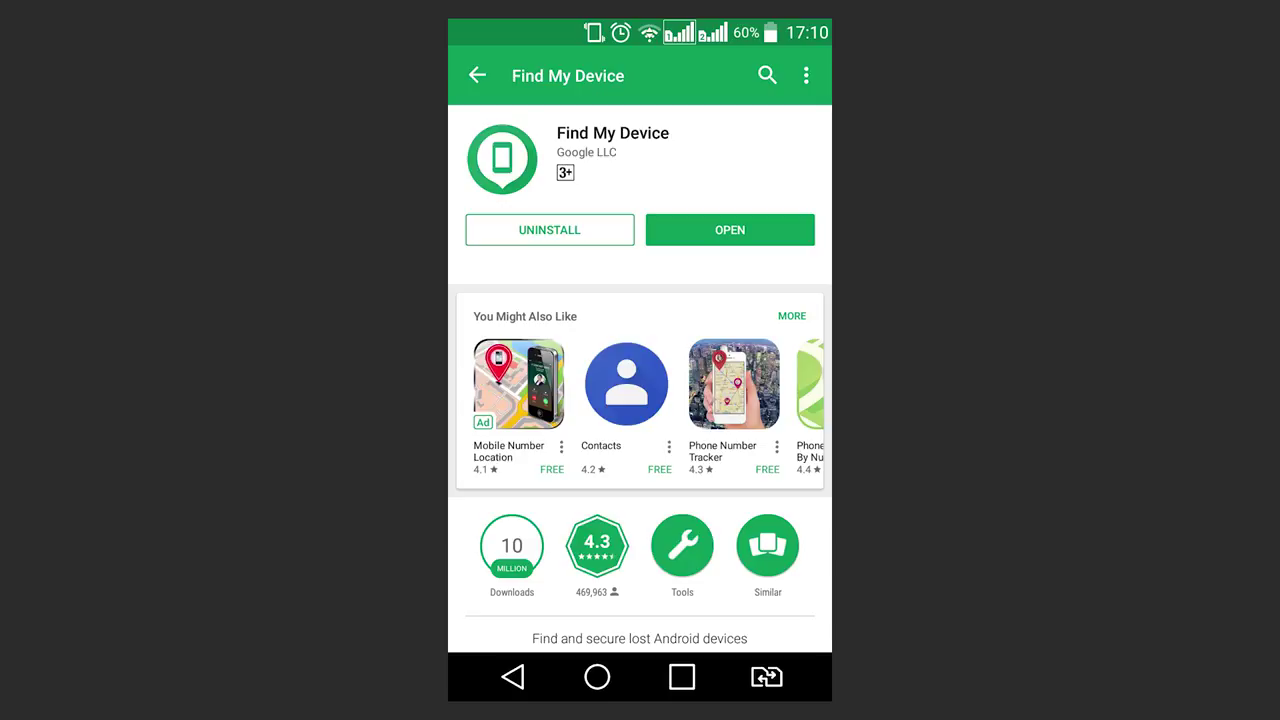
# Step: Launch the Find My Device app on the phone and start a guest sign-in with the Google account's e-mail
pyautogui.click(729, 230)
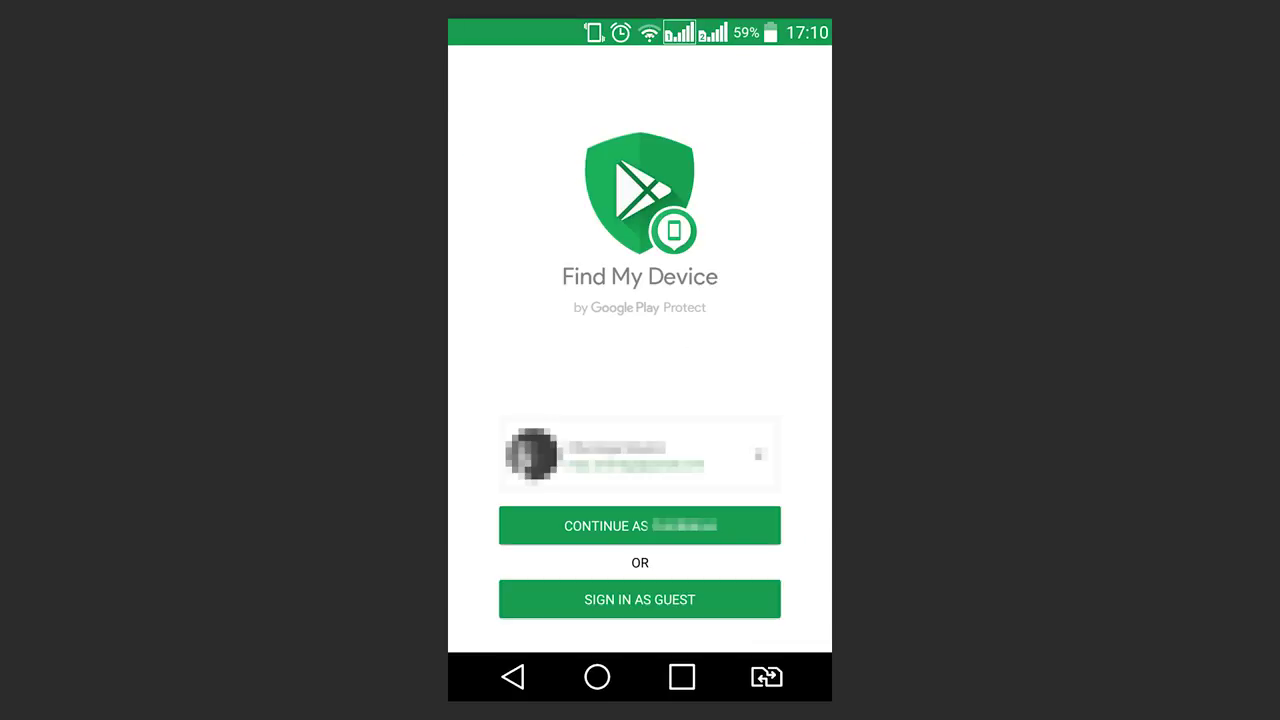
pyautogui.click(640, 602)
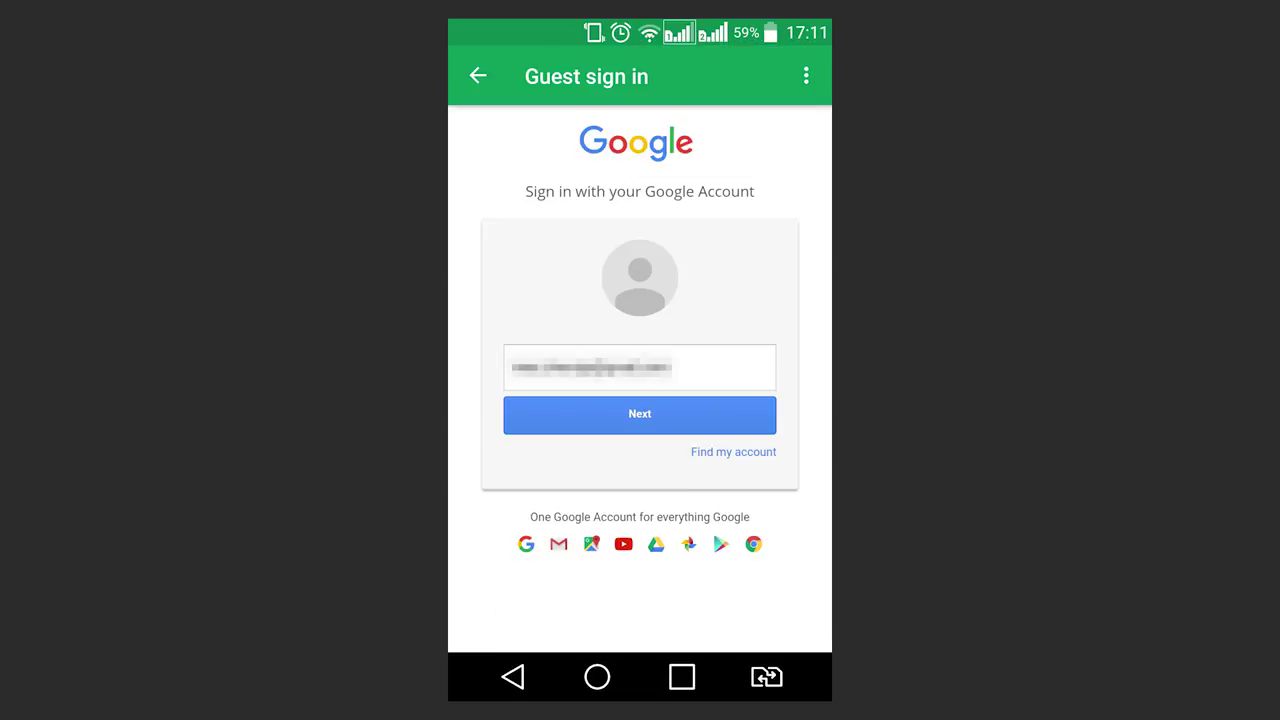
pyautogui.click(640, 415)
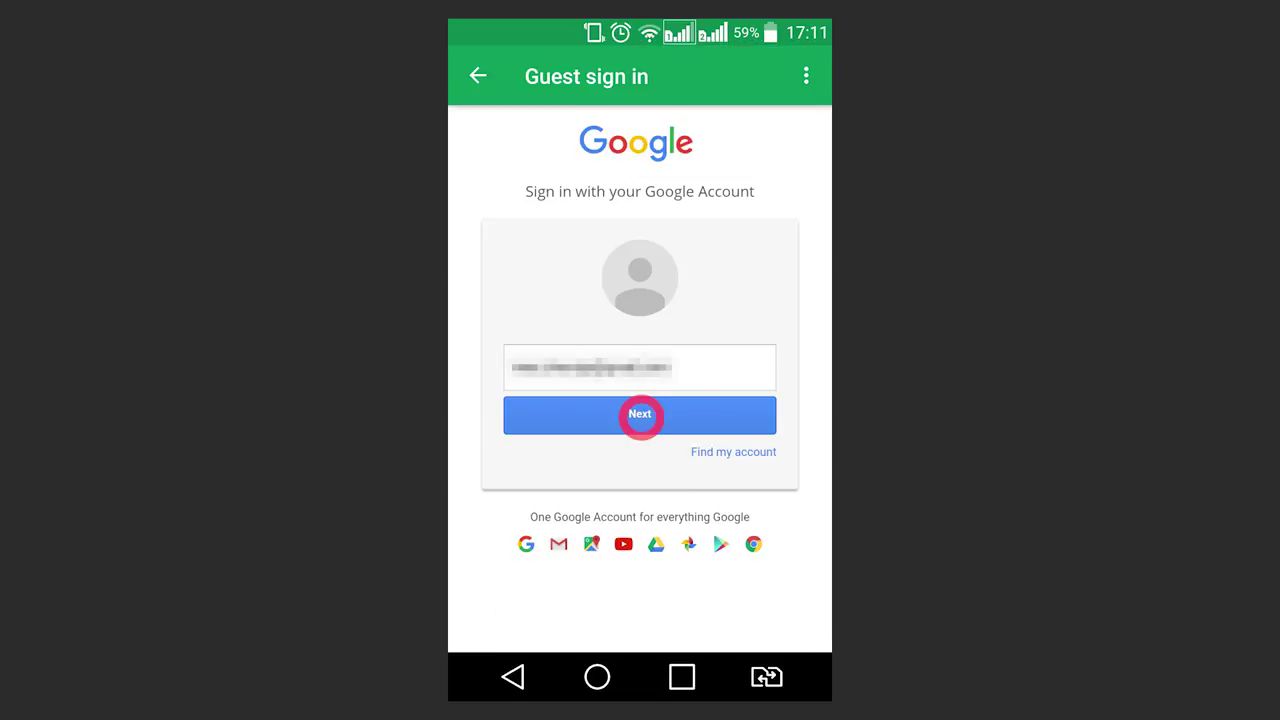